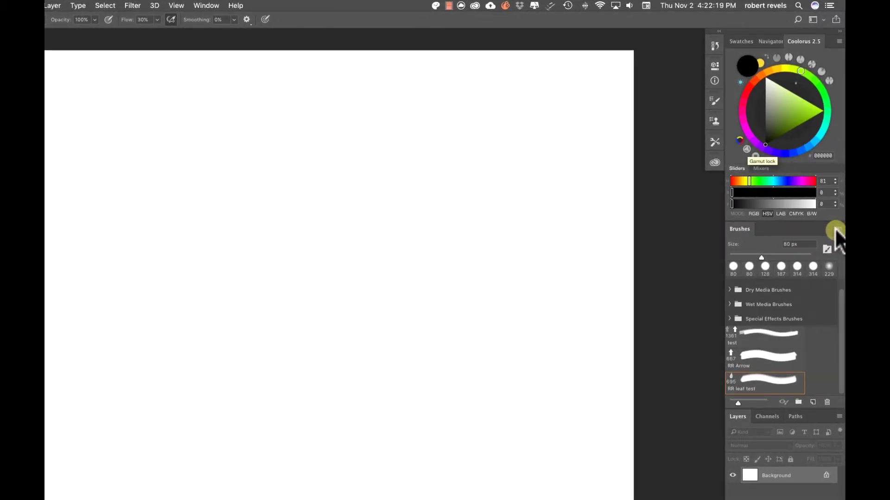
- Load RR Master 2017.abr from the Desktop with the Brushes panel's Import Brushes command
click(836, 229)
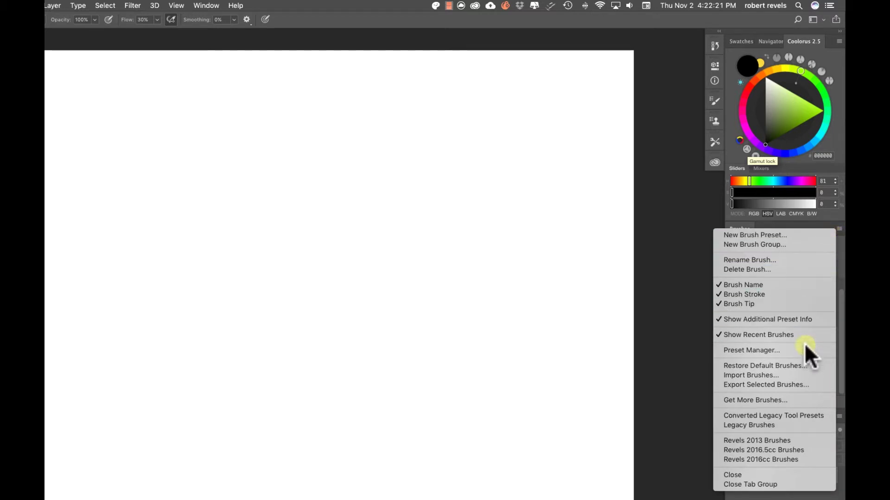
click(812, 374)
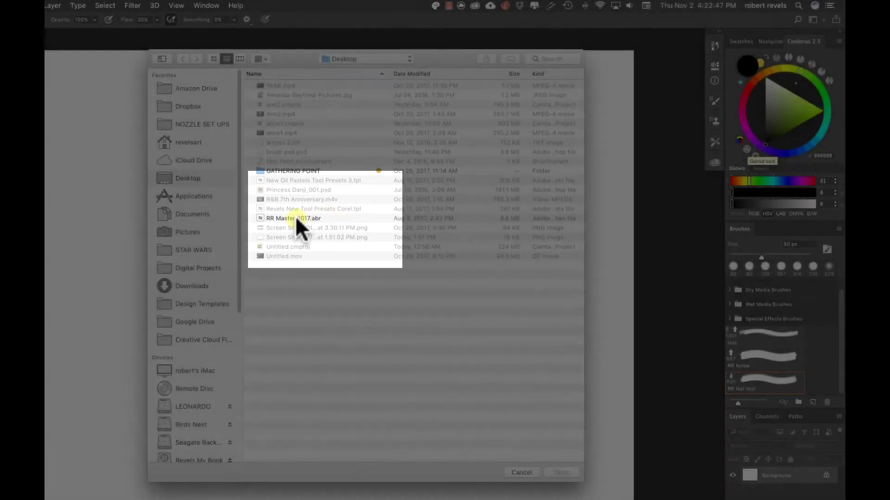
click(296, 216)
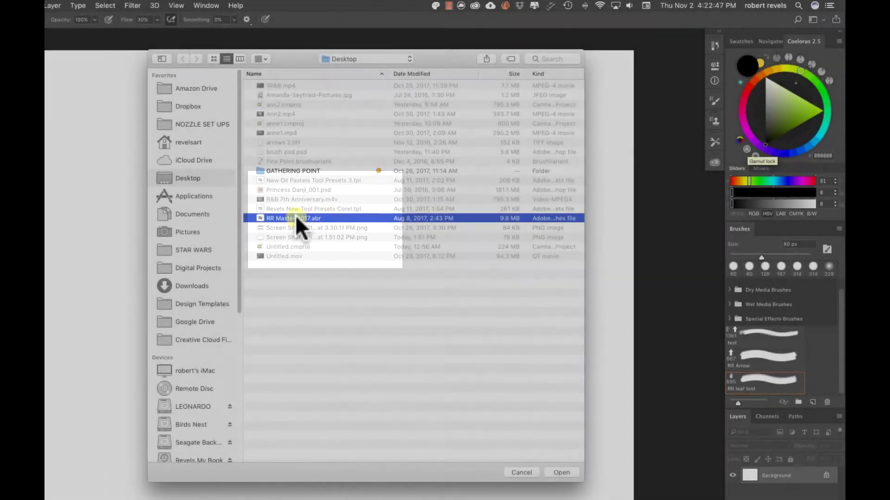
click(559, 471)
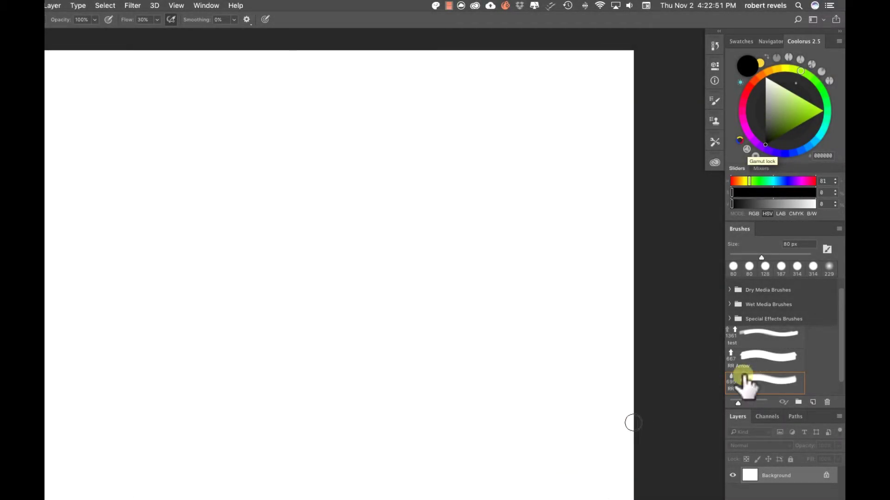
drag(836, 317, 841, 351)
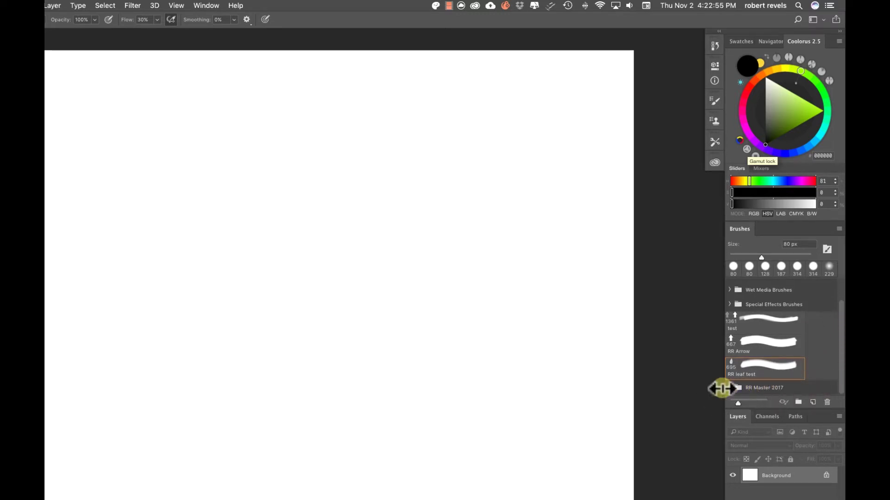
click(741, 390)
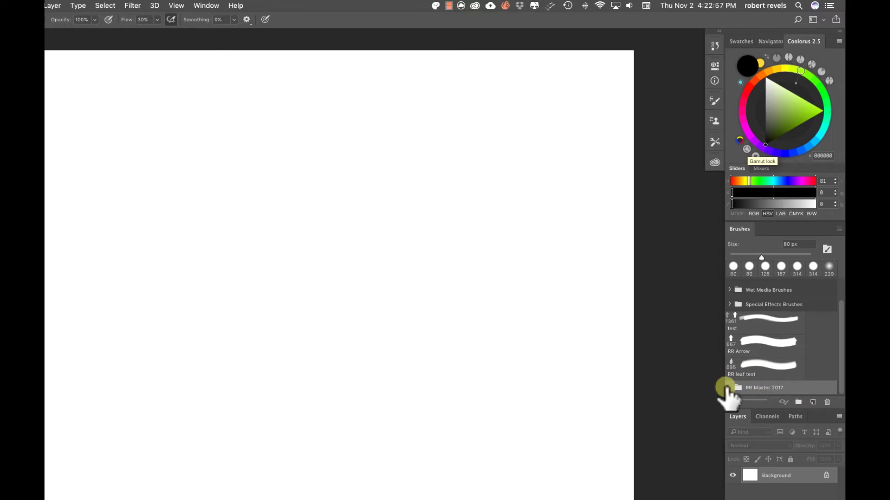
click(730, 388)
mouse_move(838, 291)
mouse_down()
mouse_move(814, 373)
mouse_move(806, 362)
mouse_move(821, 282)
mouse_move(820, 290)
mouse_up()
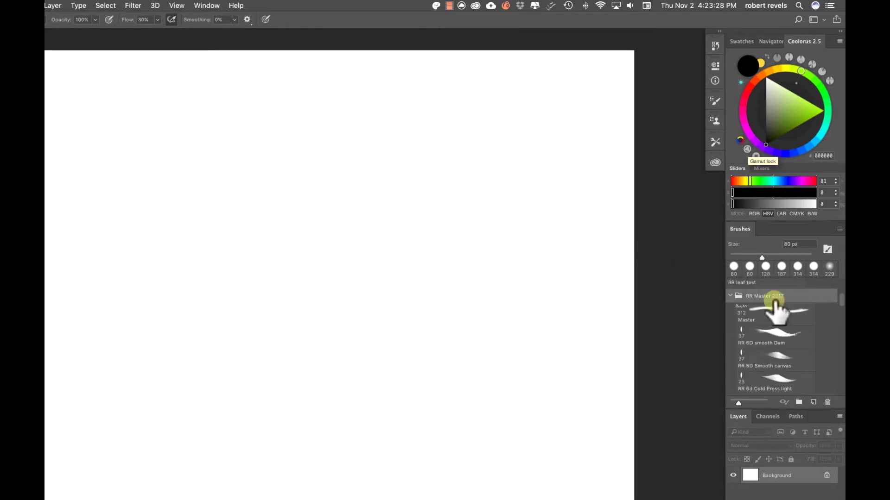
click(735, 296)
mouse_move(841, 329)
mouse_down()
mouse_move(838, 318)
mouse_move(794, 312)
mouse_move(763, 284)
mouse_up()
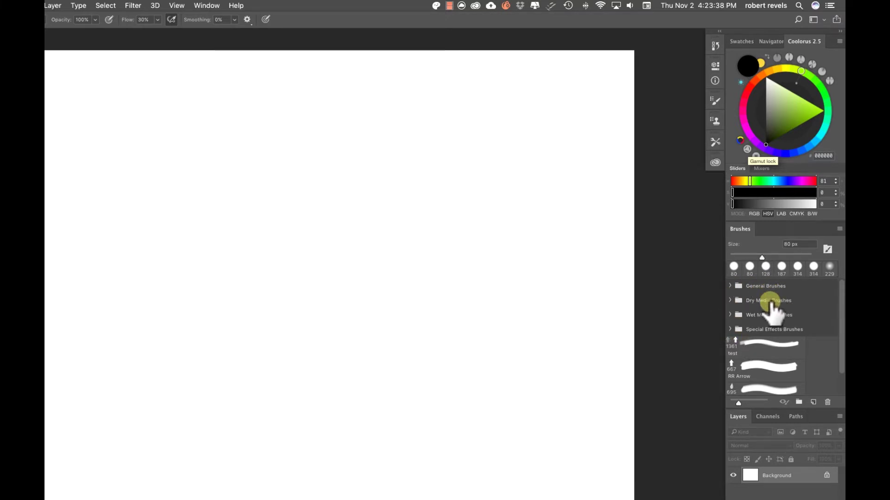
- In the canvas brush picker, expand the General Brushes group to view it, then collapse it
right_click(260, 180)
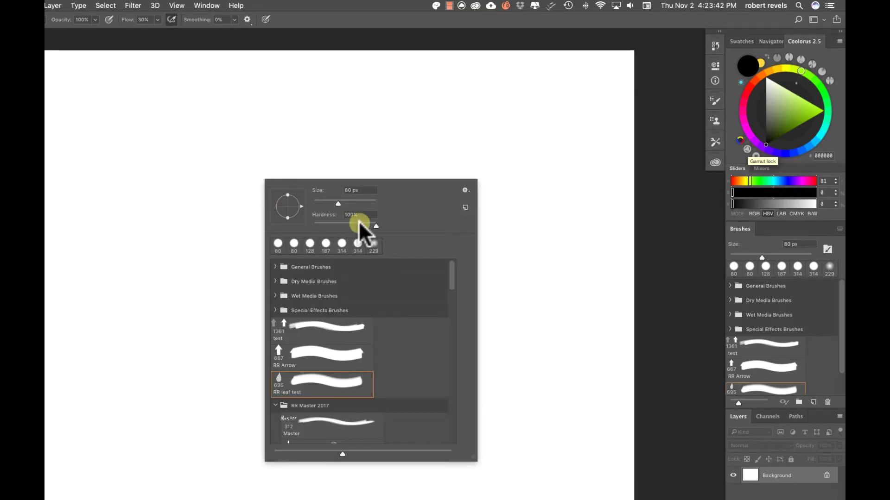
mouse_move(447, 262)
mouse_down()
mouse_move(377, 294)
mouse_move(274, 411)
mouse_move(301, 258)
mouse_move(284, 298)
mouse_move(273, 267)
mouse_up()
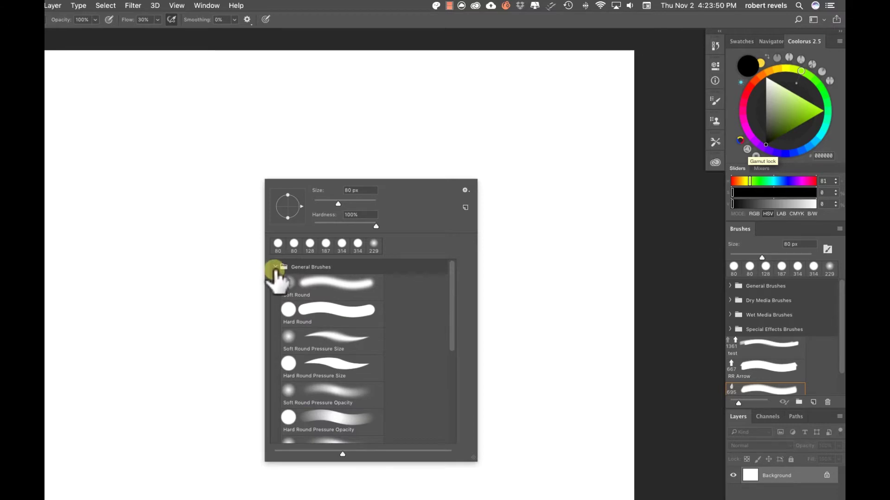
click(281, 267)
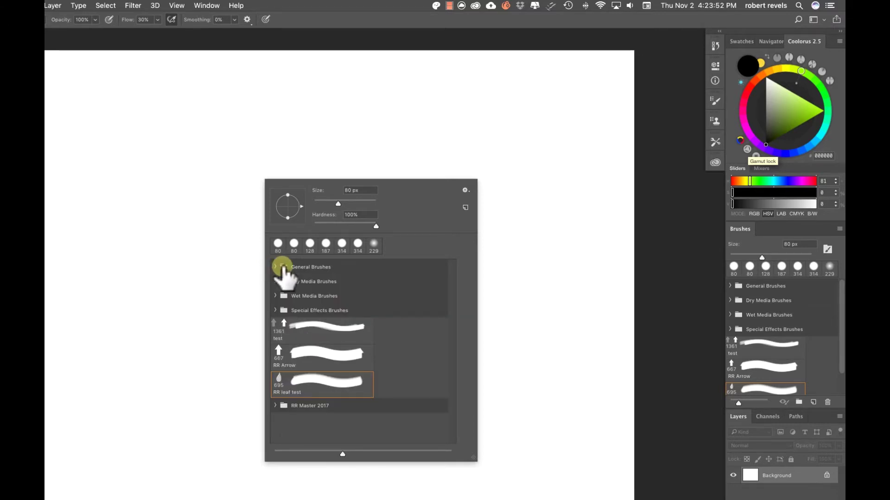
- Select the test, RR Arrow and RR leaf test brushes together and open the picker's gear menu
mouse_move(284, 273)
mouse_down()
mouse_move(308, 299)
mouse_move(271, 332)
mouse_move(299, 369)
mouse_move(306, 326)
mouse_move(304, 337)
mouse_up()
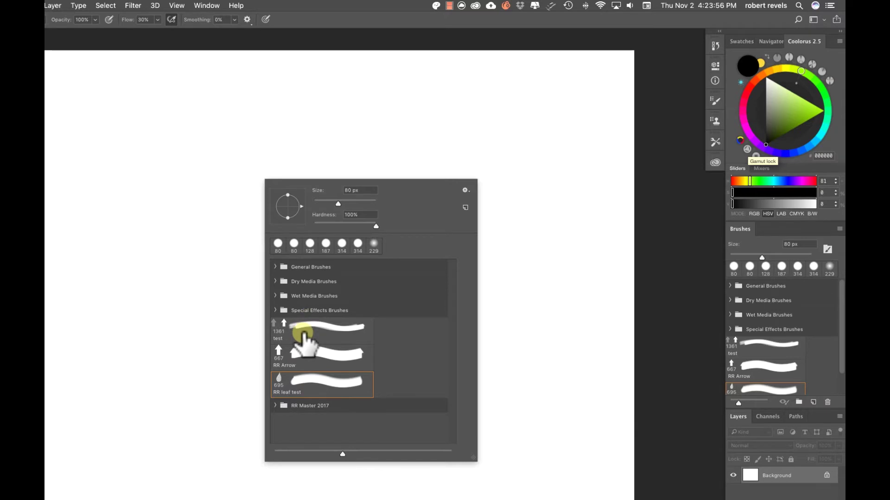
click(305, 339)
shift+click(324, 394)
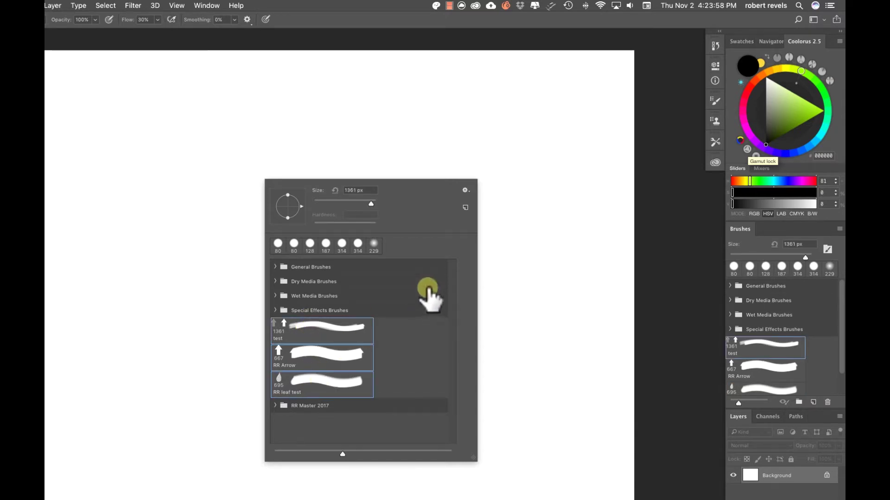
click(465, 190)
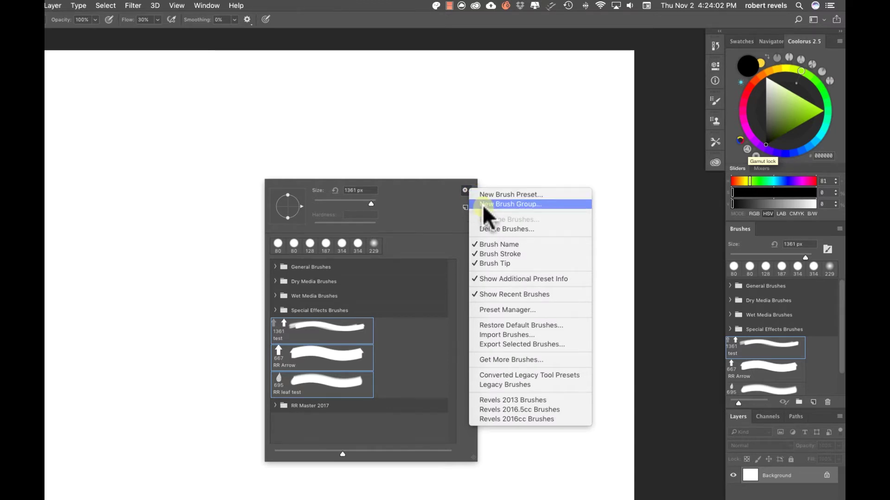
- Group test, RR Arrow and RR leaf test into a new brush group, keeping the default name Group 1
click(482, 205)
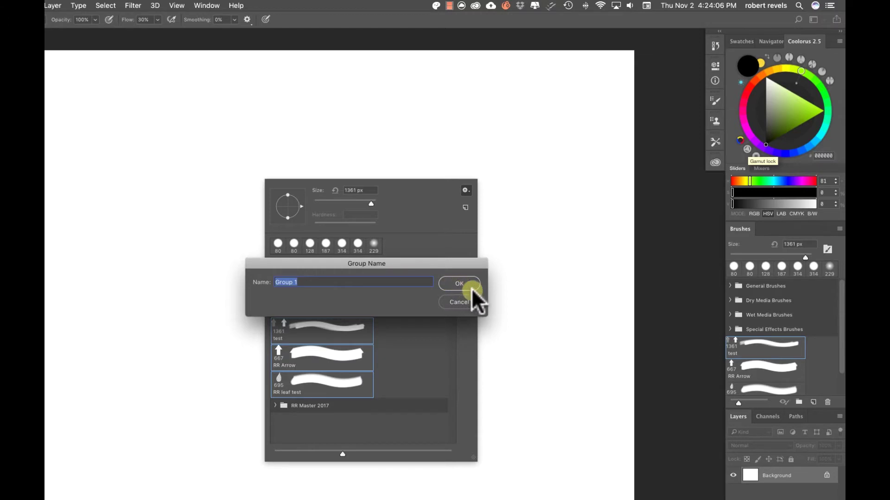
click(452, 282)
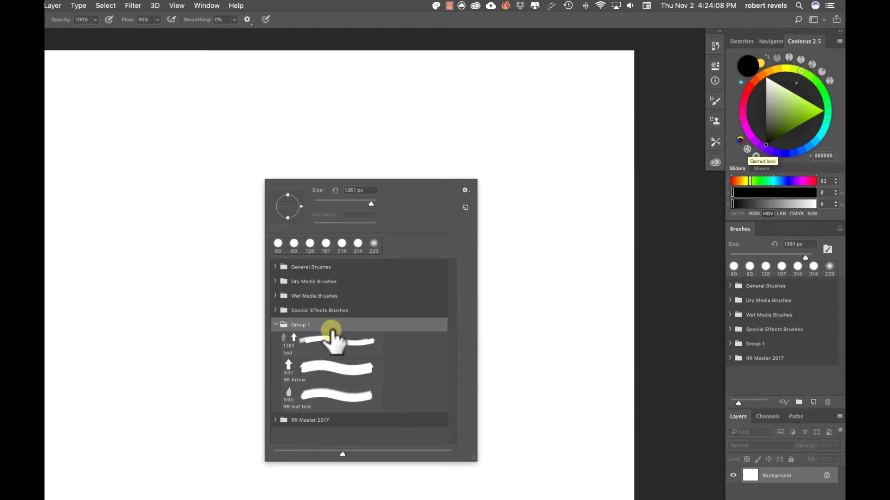
key(Escape)
double_click(756, 344)
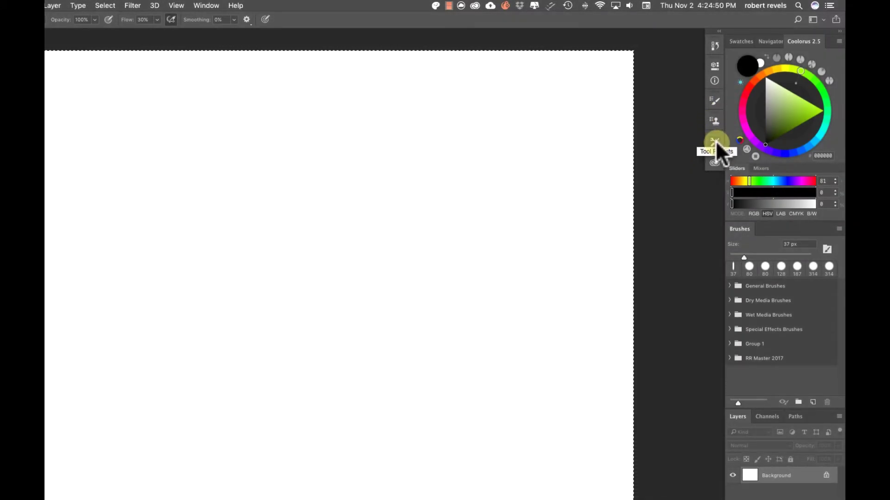
- Show the Tool Presets panel listing RR 6d Block Opaque and RR New Oil Pastel, and open its menu
click(716, 141)
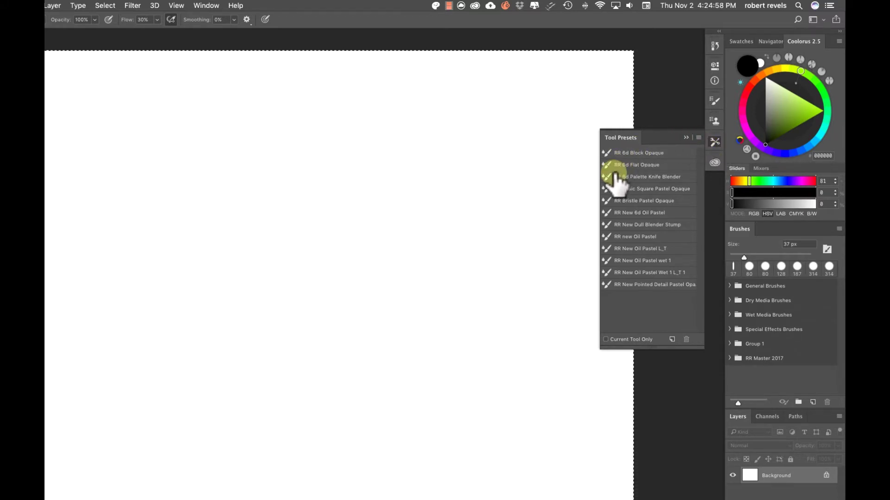
click(697, 134)
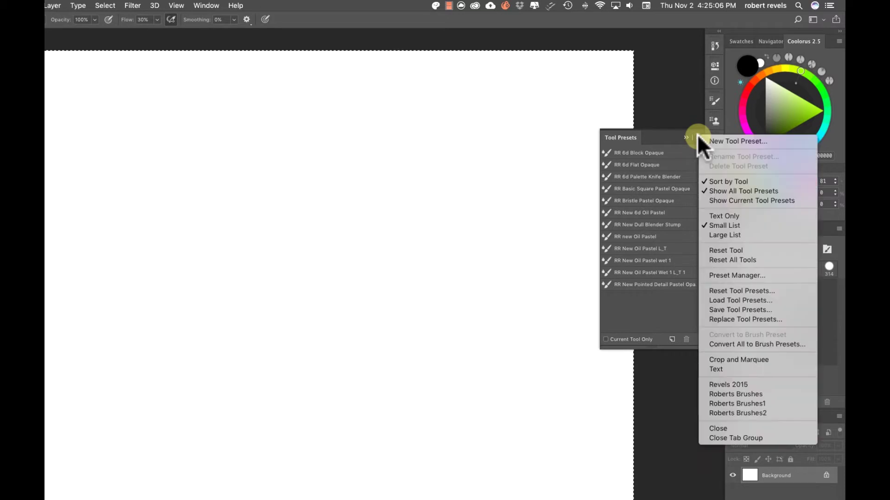
- Choose Load Tool Presets and select New Oil Pastels Tool Presets 3.tpl on the Desktop
click(746, 300)
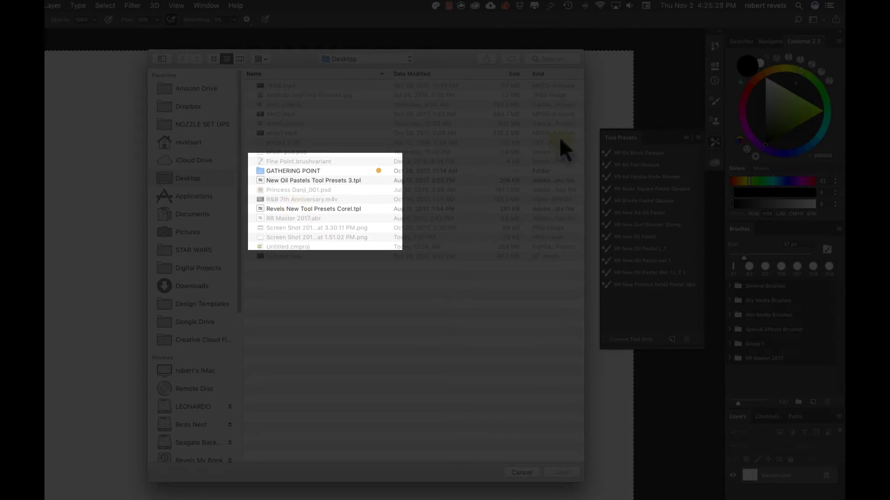
click(289, 181)
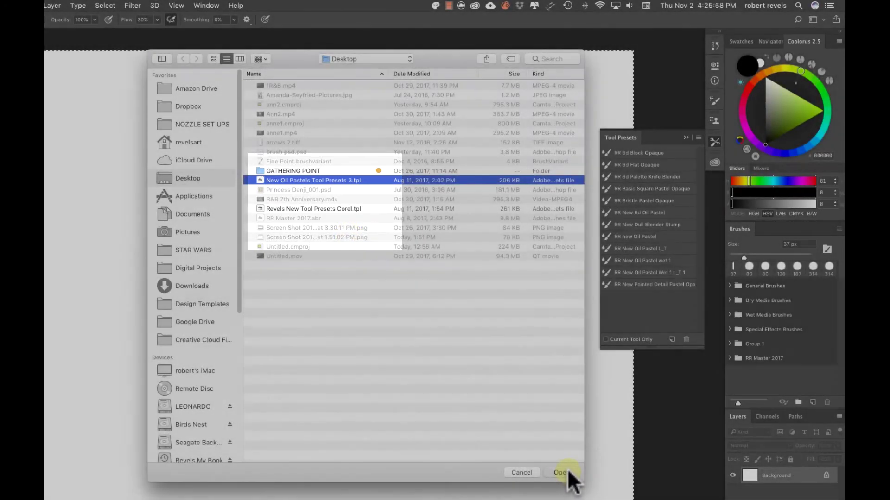
- Load New Oil Pastels Tool Presets 3.tpl as a brush group, then collapse that group in the Brushes panel
click(561, 472)
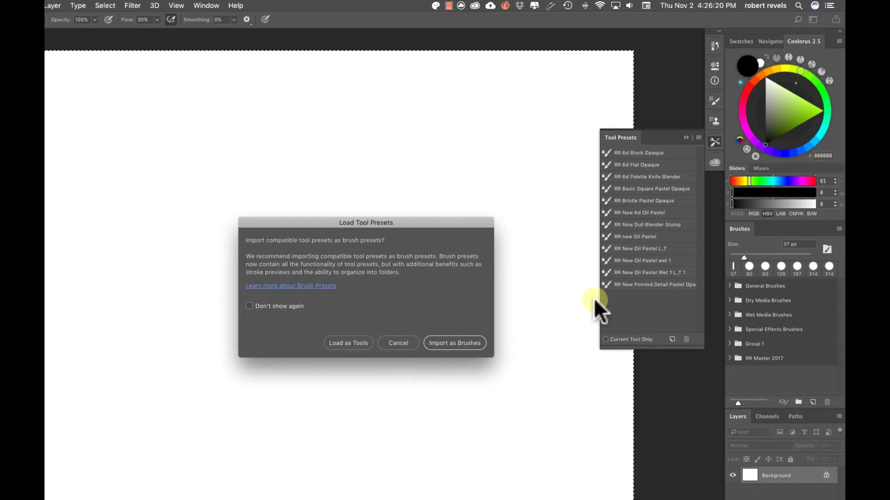
click(455, 342)
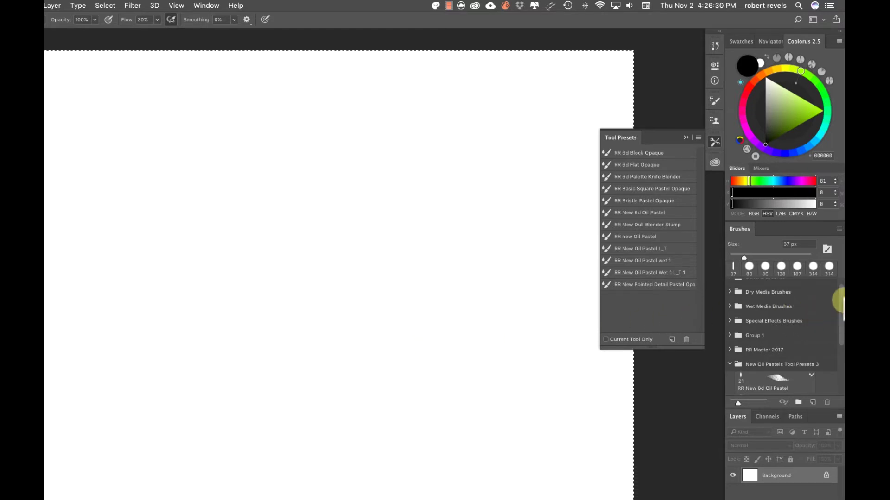
mouse_move(832, 332)
mouse_down()
mouse_move(836, 315)
mouse_move(826, 368)
mouse_move(816, 341)
mouse_move(816, 353)
mouse_up()
mouse_move(736, 307)
mouse_down()
mouse_move(764, 267)
mouse_move(744, 361)
mouse_move(743, 268)
mouse_move(731, 308)
mouse_up()
click(732, 306)
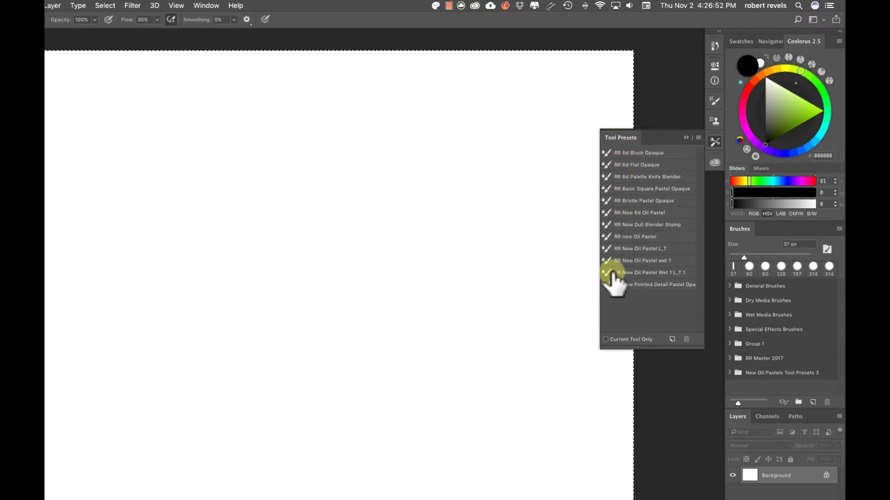
- Paint a grey wavy test stroke on the canvas with the RR Bristle Pastel Opaque preset
click(621, 201)
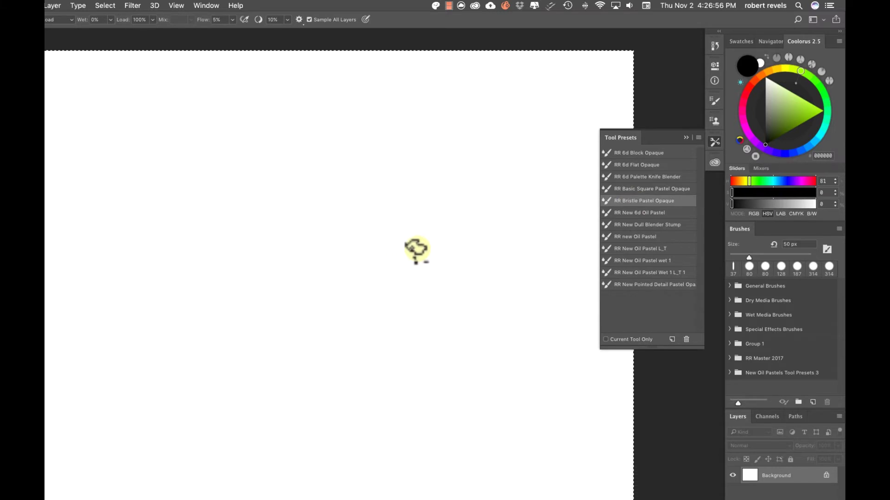
mouse_move(284, 268)
mouse_down()
mouse_move(323, 291)
mouse_move(348, 319)
mouse_move(362, 318)
mouse_move(356, 357)
mouse_up()
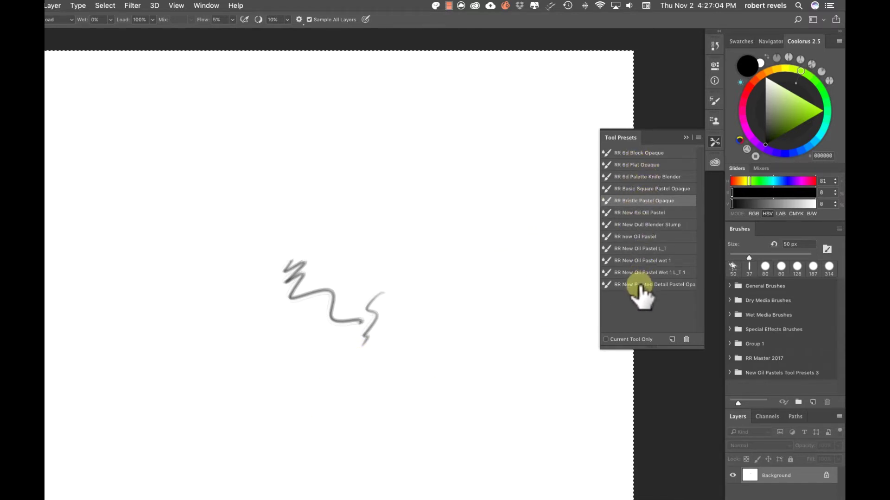
mouse_move(639, 286)
mouse_down()
mouse_move(648, 295)
mouse_move(637, 298)
mouse_move(653, 293)
mouse_move(792, 377)
mouse_move(712, 362)
mouse_move(556, 432)
mouse_move(472, 389)
mouse_move(731, 306)
mouse_move(571, 374)
mouse_move(377, 205)
mouse_move(373, 175)
mouse_up()
- In the canvas brush picker, collapse RR Master 2017, then expand and collapse Dry Media Brushes
right_click(375, 174)
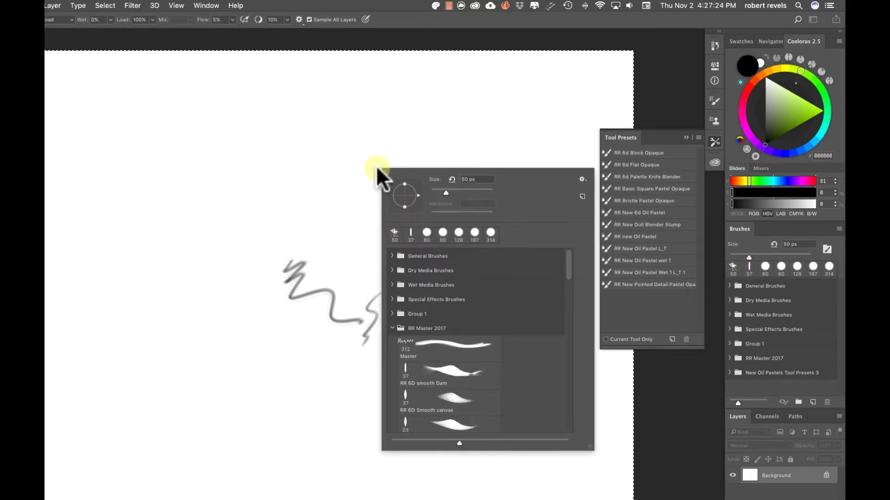
mouse_move(571, 260)
mouse_down()
mouse_move(560, 432)
mouse_move(572, 226)
mouse_up()
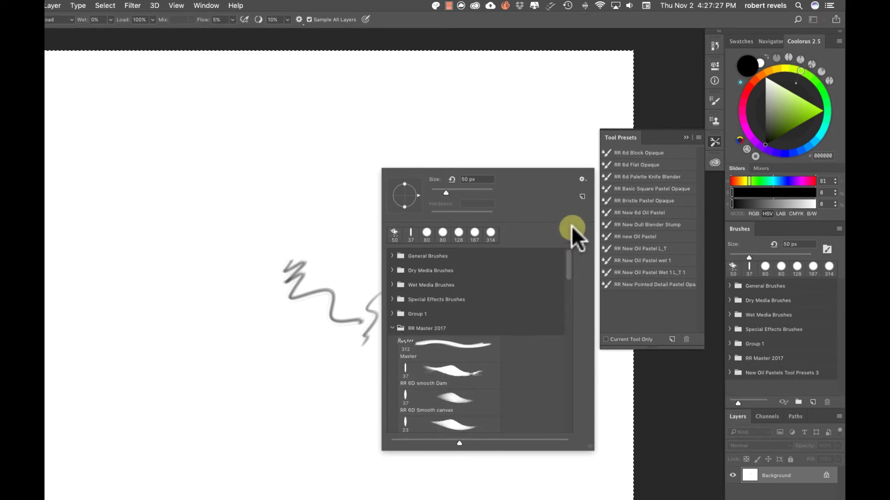
click(393, 328)
click(394, 270)
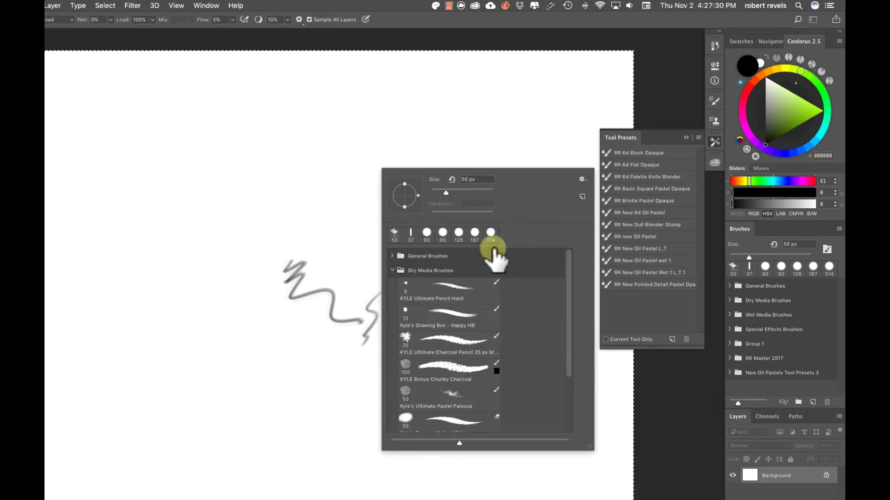
click(392, 271)
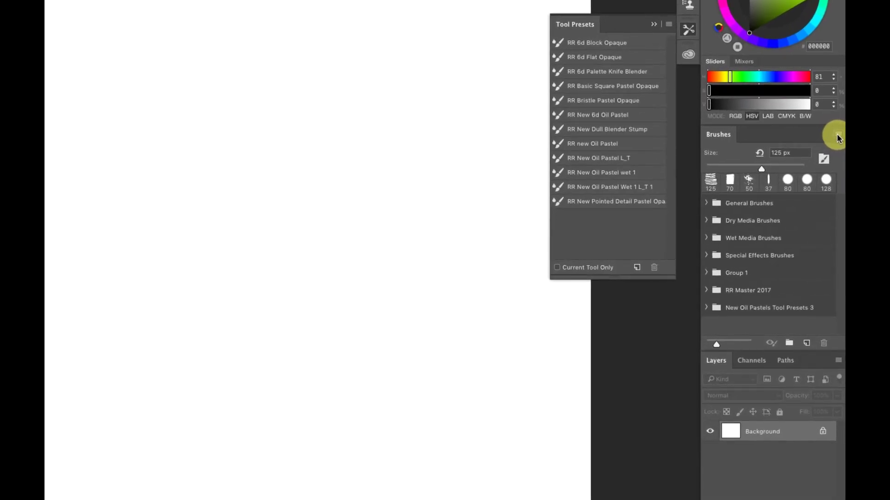
- Choose Get More Brushes from the Brushes panel menu to open Adobe's brush download page in Safari
click(838, 135)
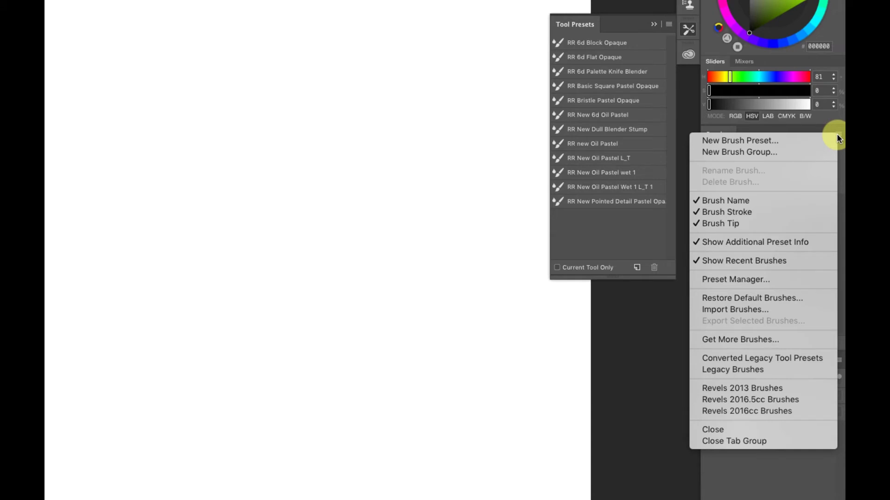
click(799, 338)
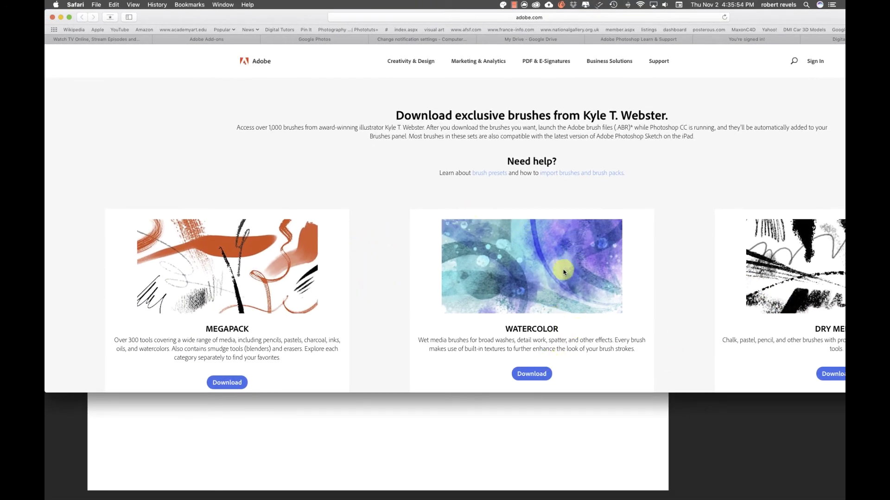
- Download the Manga Brushes set from Adobe's page in full-screen Safari, then return to Photoshop
click(69, 17)
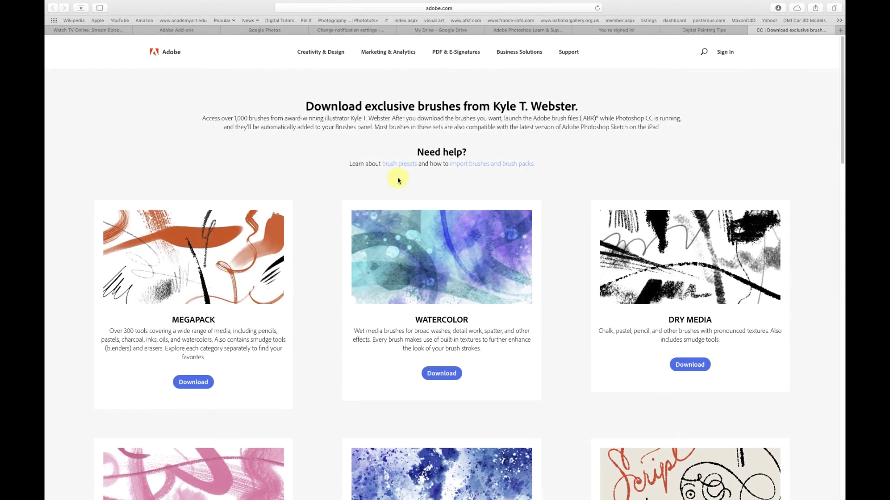
scroll(472, 223, down, 8)
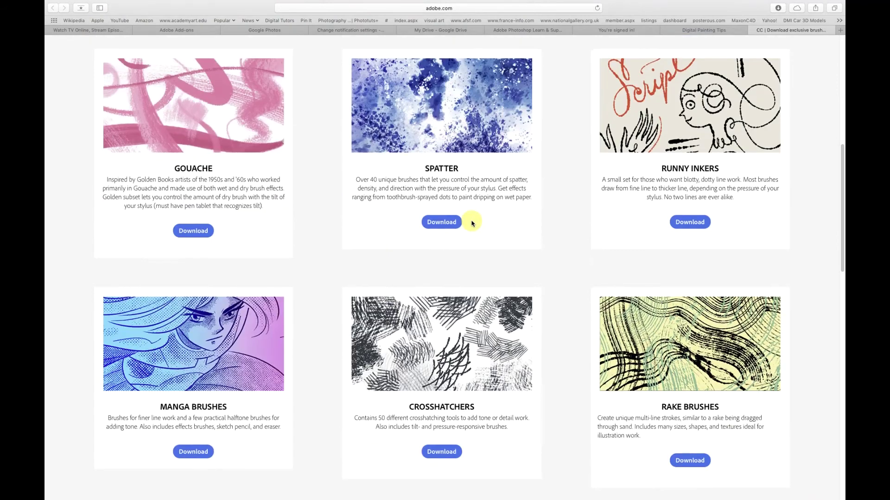
scroll(472, 224, down, 2)
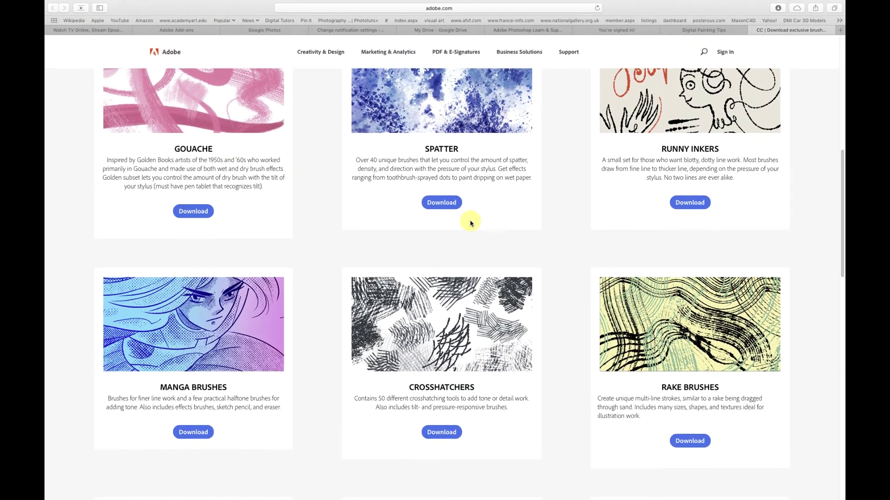
scroll(471, 223, down, 3)
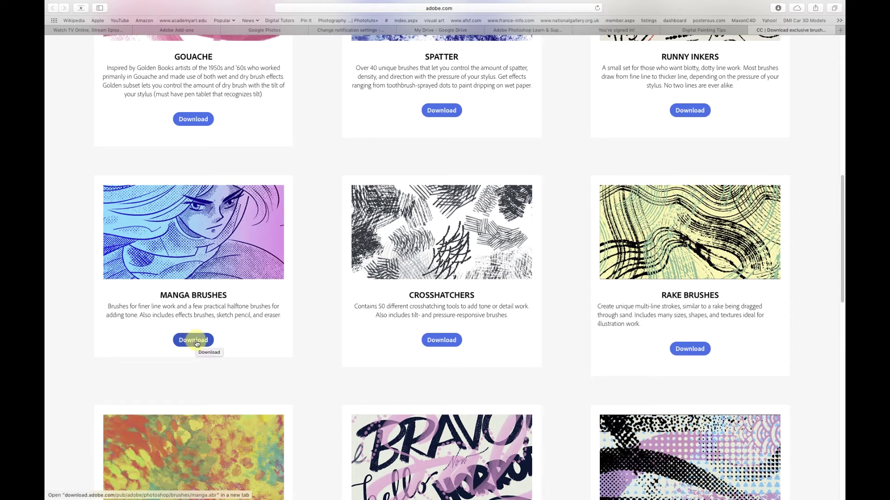
click(196, 343)
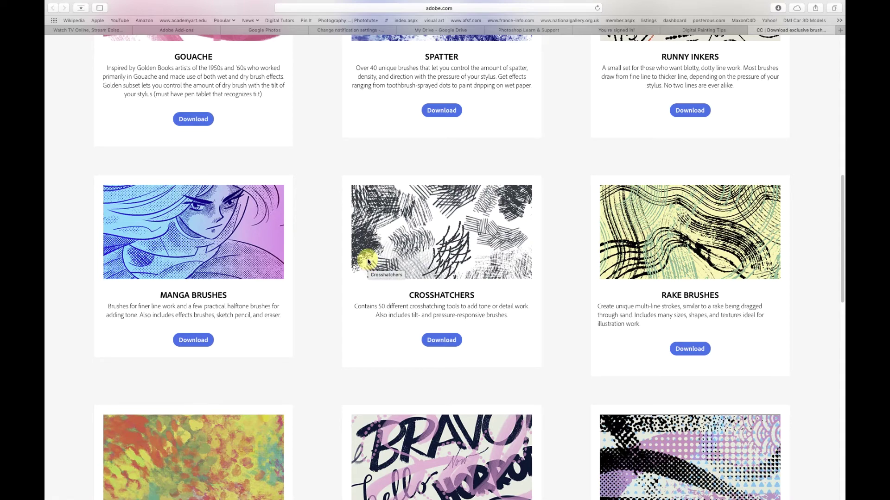
key(super+Tab)
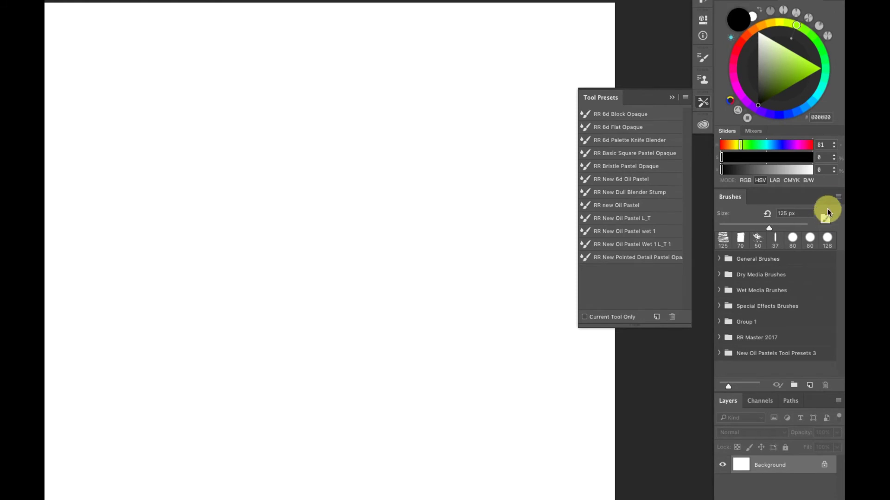
- Import manga.abr from Downloads through the Brushes panel menu's Import Brushes command
click(837, 196)
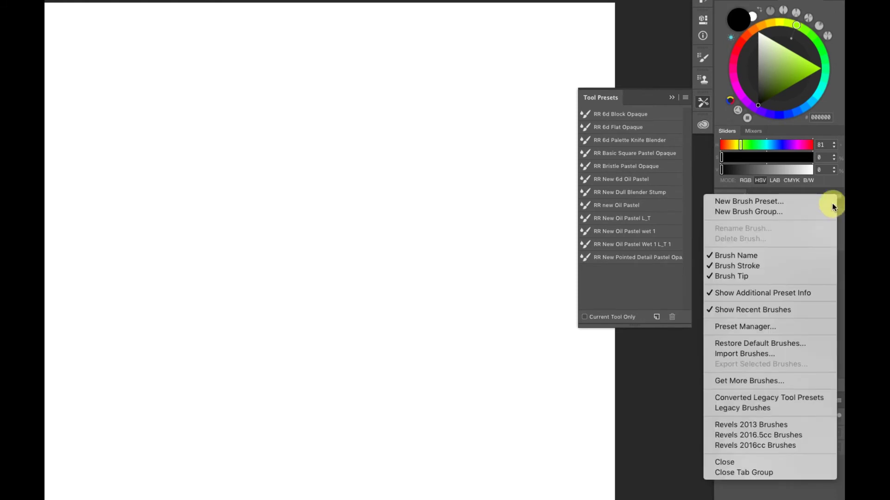
click(768, 353)
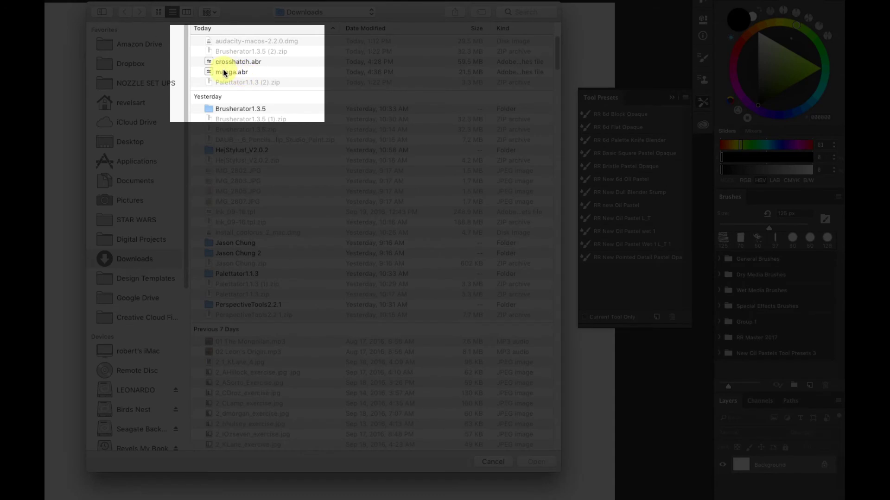
click(223, 72)
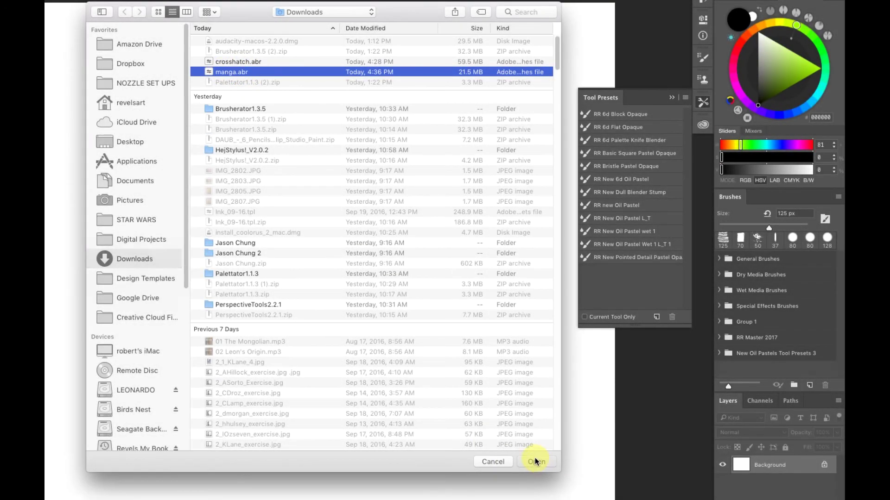
click(537, 462)
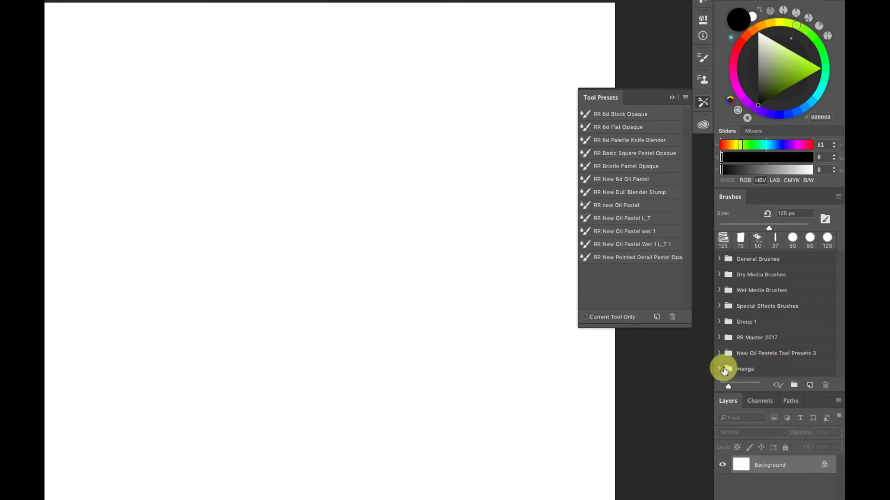
- Expand the manga brush group and draw a thin black test scribble with Manga Basic
click(740, 364)
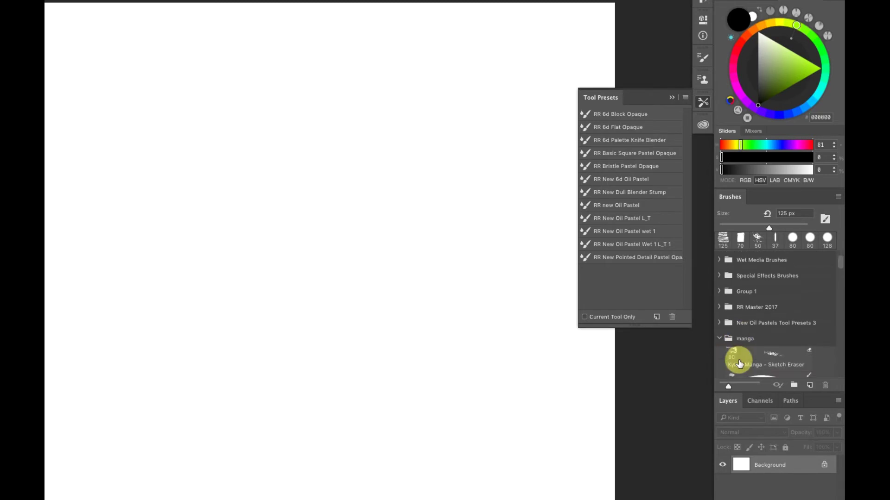
click(771, 359)
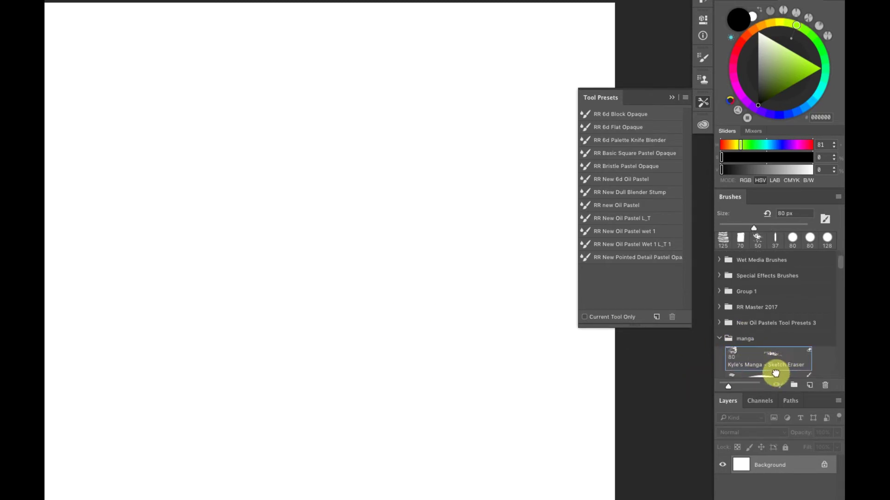
click(777, 377)
mouse_move(381, 221)
mouse_down()
mouse_move(299, 268)
mouse_move(293, 374)
mouse_move(323, 302)
mouse_move(379, 355)
mouse_up()
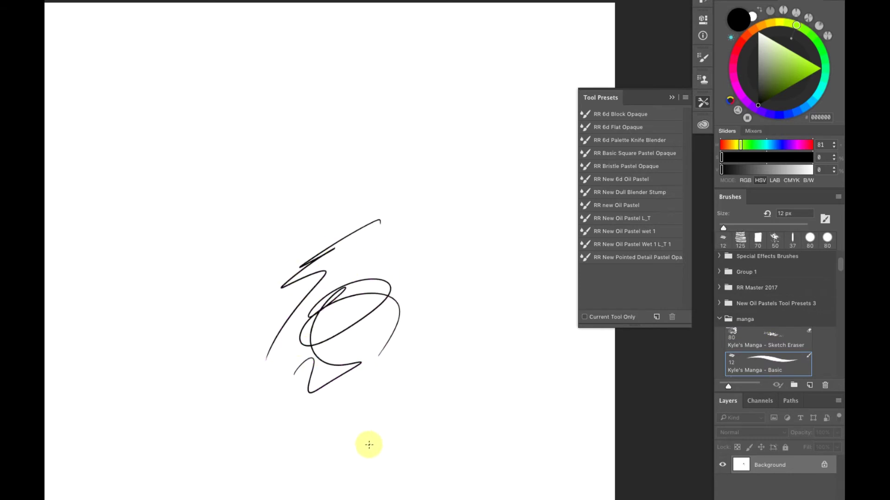
- Erase part of the scribble's upper line with Manga Sketch Eraser, then add a thin Manga Basic stroke to its right
click(758, 334)
mouse_move(345, 241)
mouse_down()
mouse_move(329, 260)
mouse_move(363, 208)
mouse_up()
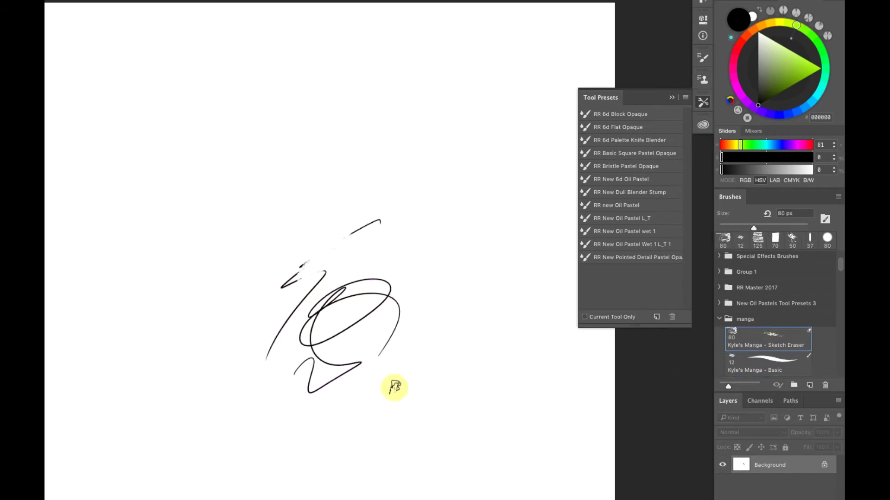
click(778, 359)
drag(349, 355, 452, 293)
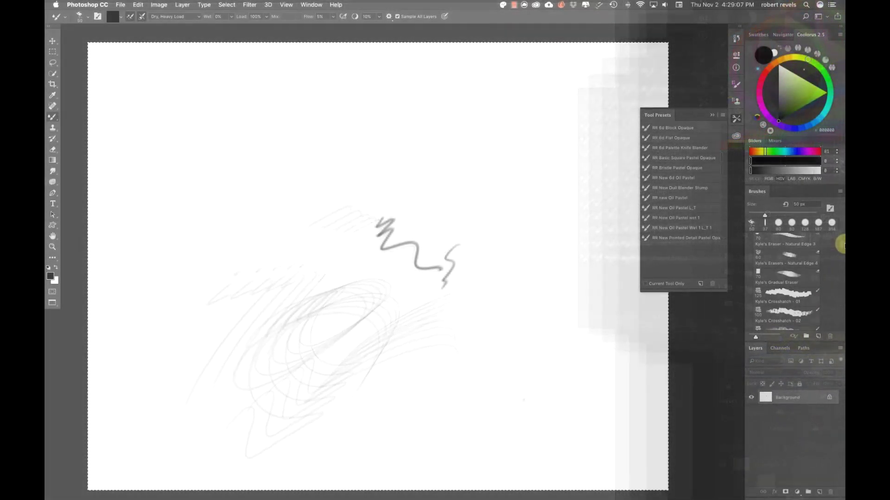
scroll(841, 244, up, 1)
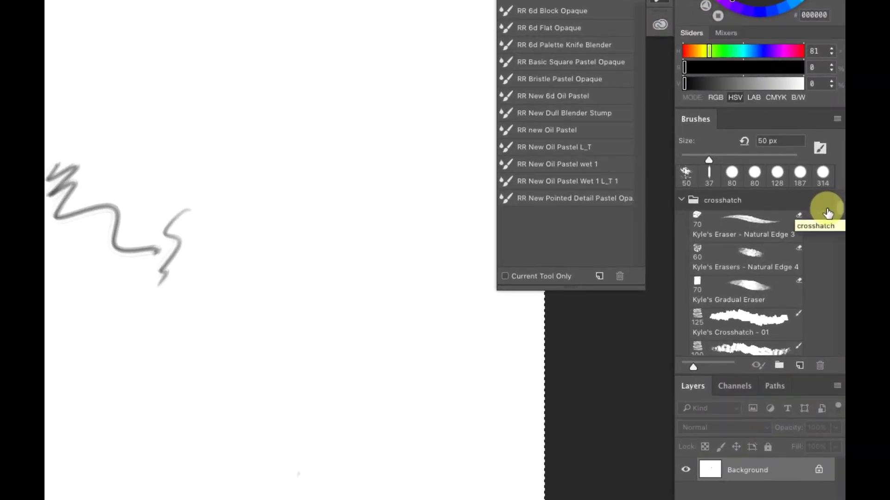
scroll(840, 208, up, 2)
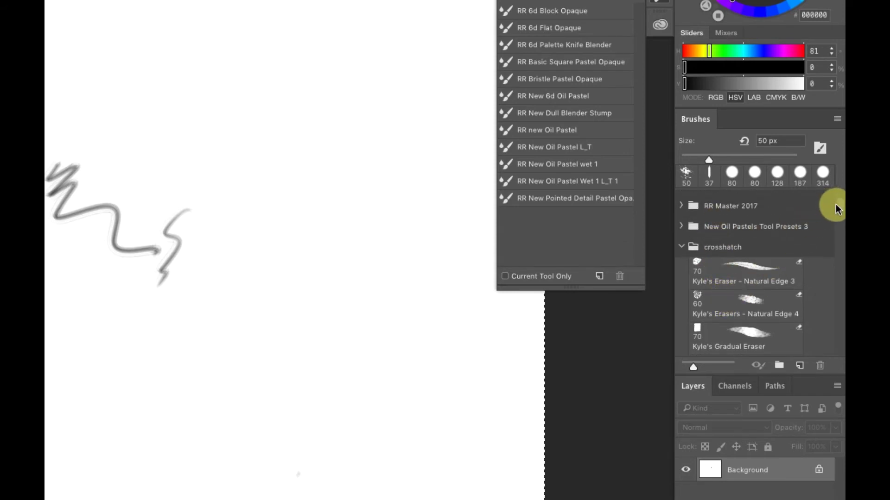
scroll(837, 206, down, 1)
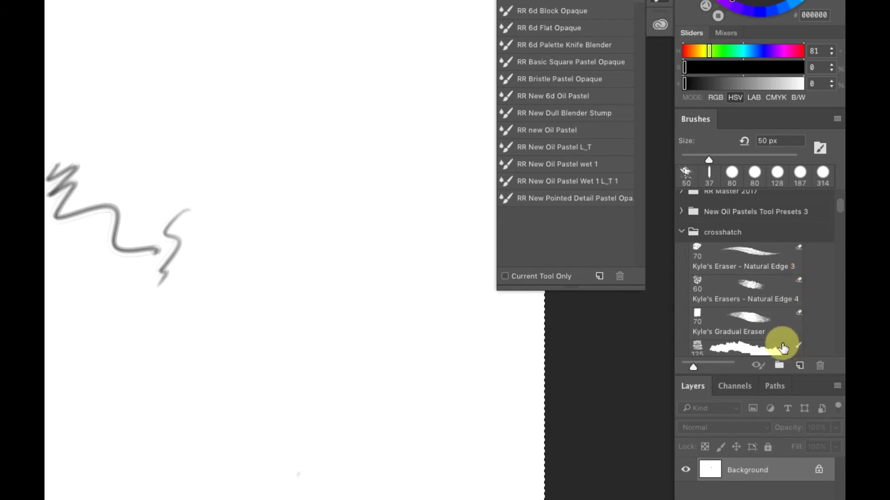
- Paint a 125 px Crosshatch - 01 patch, fade part with Gradual Eraser, then hatch over it again
click(798, 346)
drag(345, 322, 288, 378)
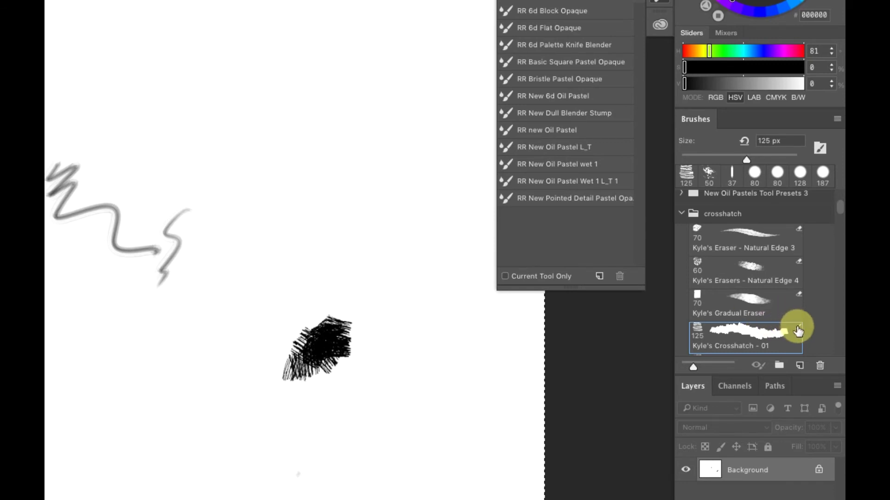
click(747, 303)
mouse_move(306, 348)
mouse_down()
mouse_move(315, 331)
mouse_move(313, 349)
mouse_move(330, 334)
mouse_move(358, 354)
mouse_up()
click(747, 337)
mouse_move(324, 326)
mouse_down()
mouse_move(354, 337)
mouse_move(319, 370)
mouse_up()
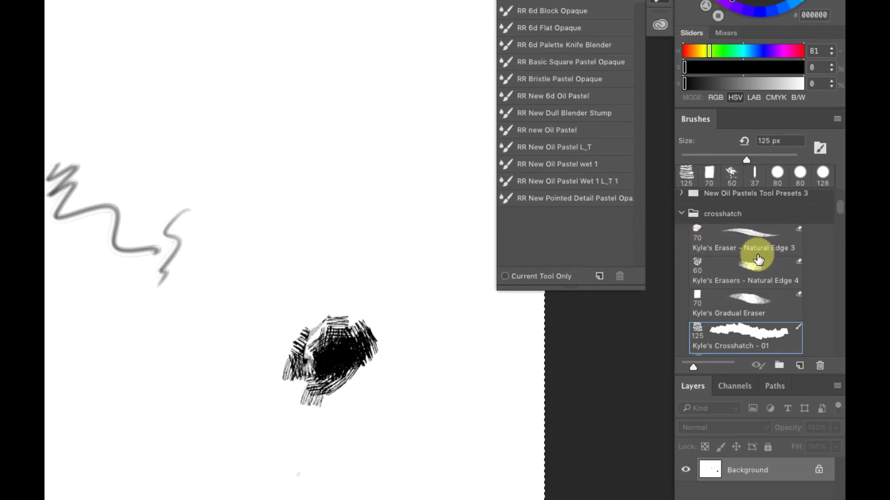
click(837, 121)
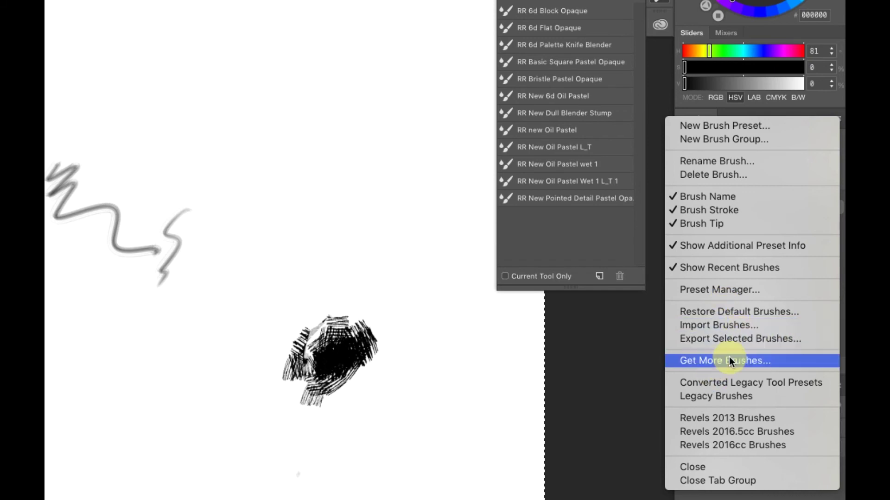
- Collapse the crosshatch group and move the Ultimate Inking brush from Wet Media Brushes into General Brushes
click(725, 497)
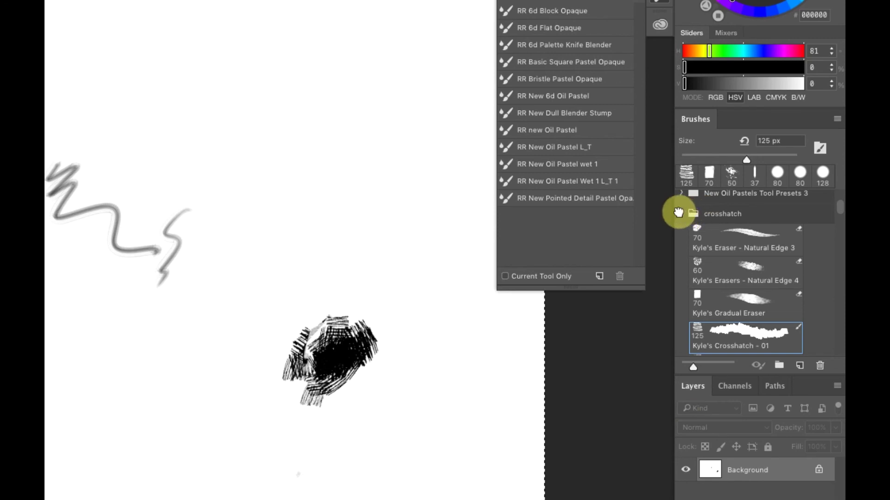
click(680, 213)
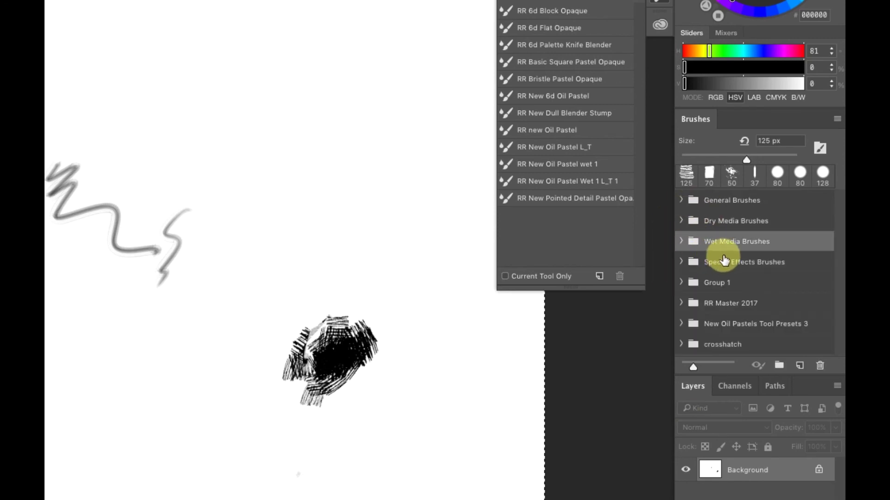
click(681, 243)
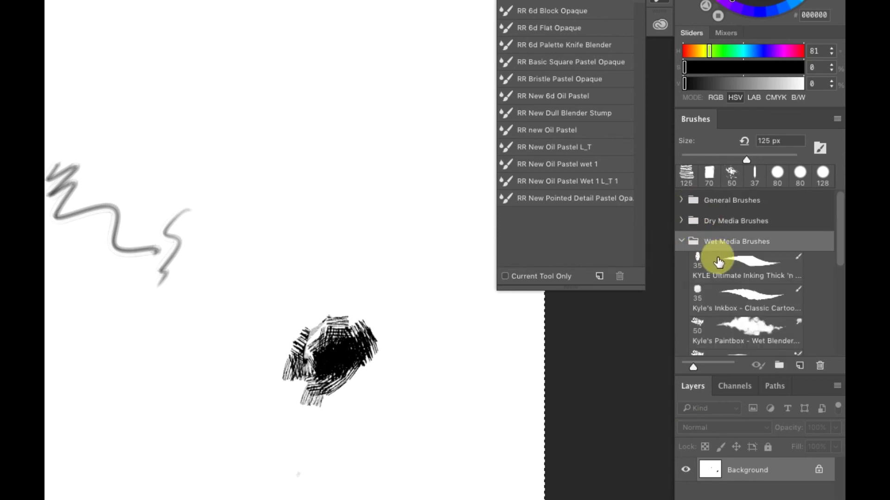
mouse_move(711, 259)
mouse_down()
mouse_move(719, 243)
mouse_move(711, 223)
mouse_move(724, 219)
mouse_up()
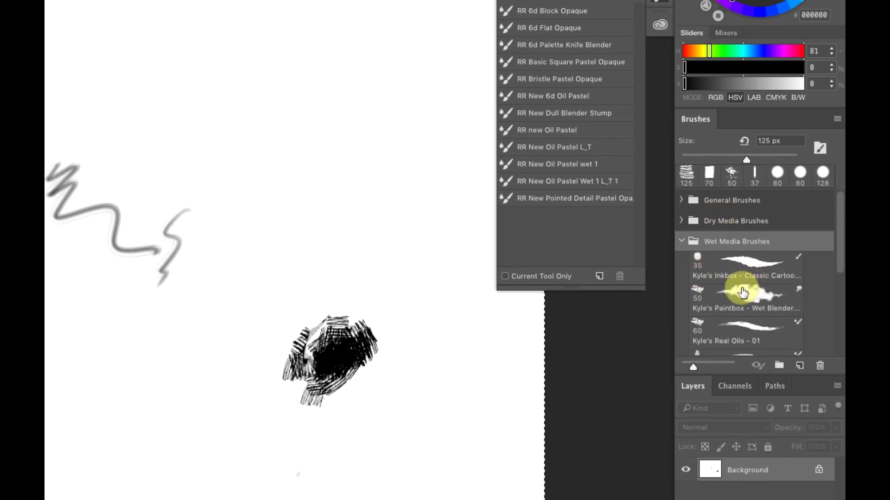
mouse_move(737, 294)
mouse_down()
mouse_move(702, 246)
mouse_move(717, 251)
mouse_move(667, 368)
mouse_move(711, 342)
mouse_move(709, 350)
mouse_up()
click(680, 242)
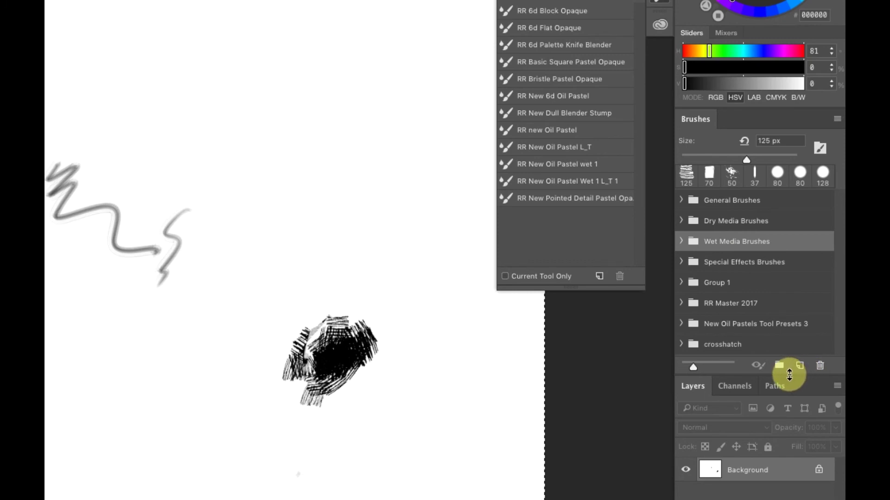
- Open the Preset Manager from the Brushes panel menu and expand the General Brushes group
click(835, 121)
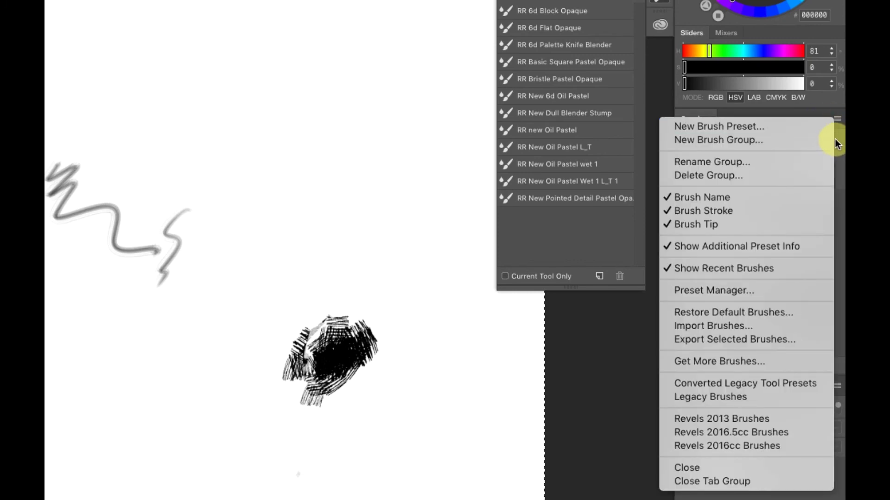
click(760, 290)
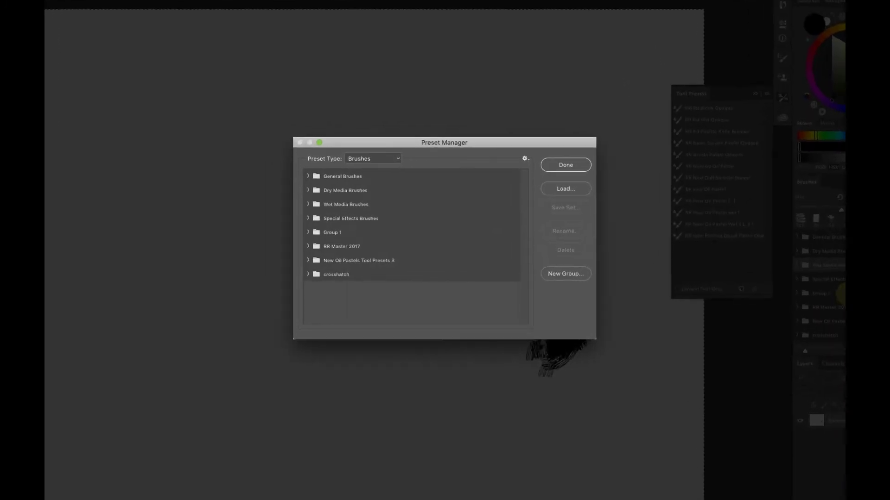
click(333, 176)
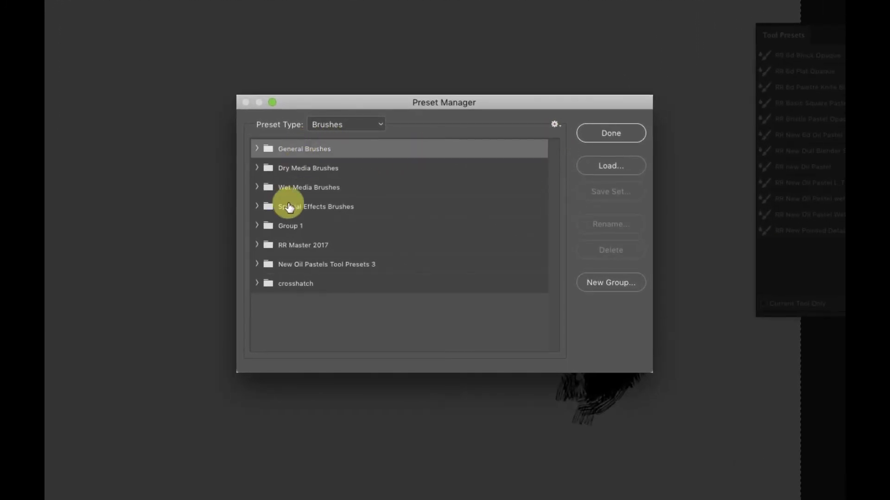
click(257, 148)
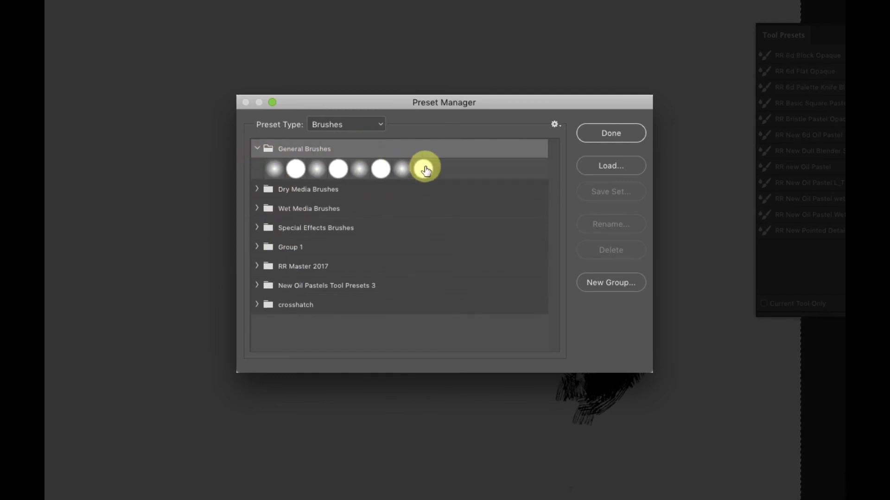
- Switch the preset view to Large Thumbnail, then Large List, keeping Preset Type on Brushes
click(555, 124)
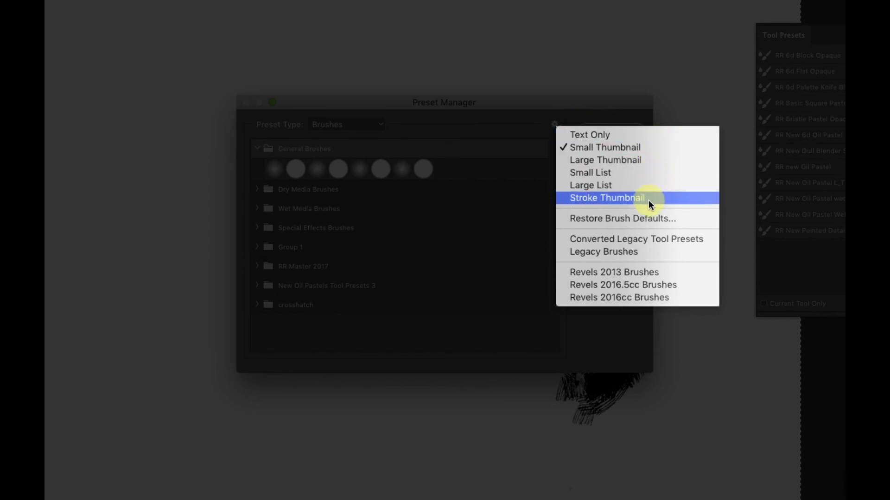
click(642, 160)
click(554, 124)
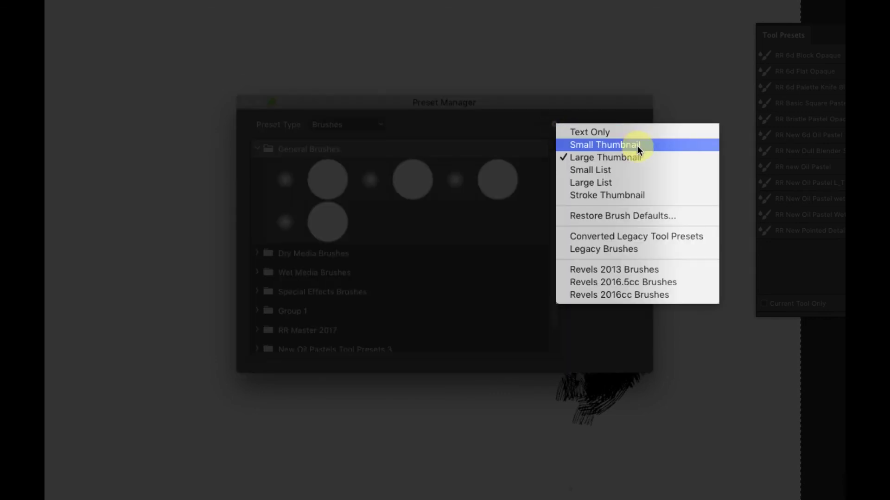
click(631, 182)
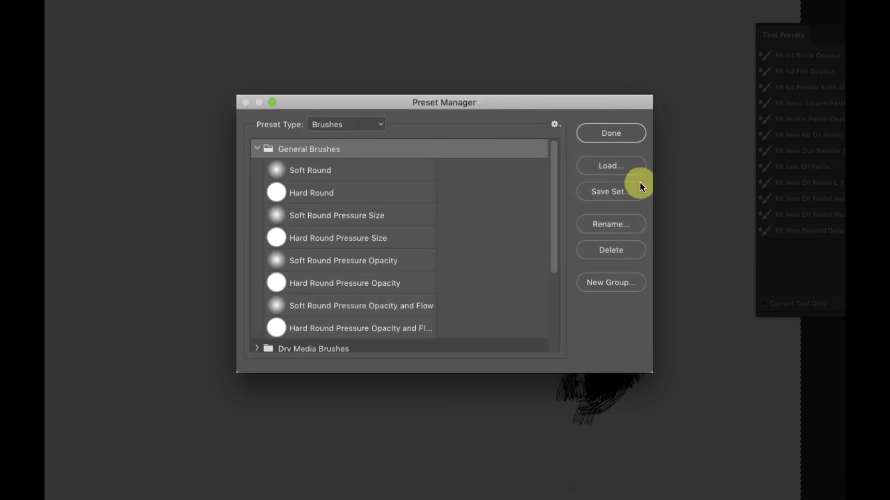
click(374, 124)
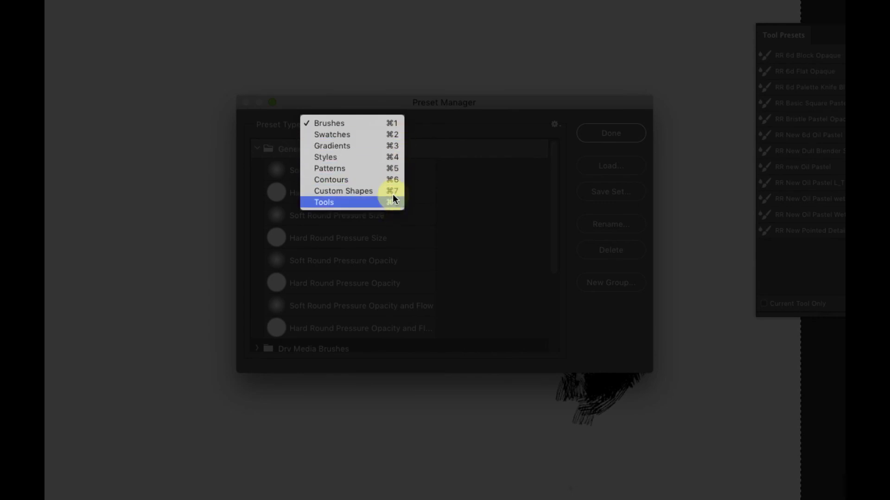
click(457, 117)
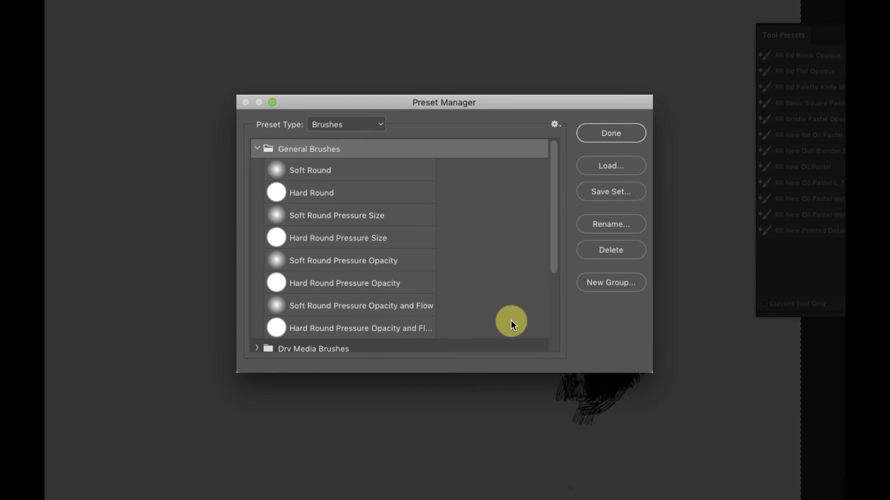
- Close the Preset Manager with Done to return to the canvas
click(616, 134)
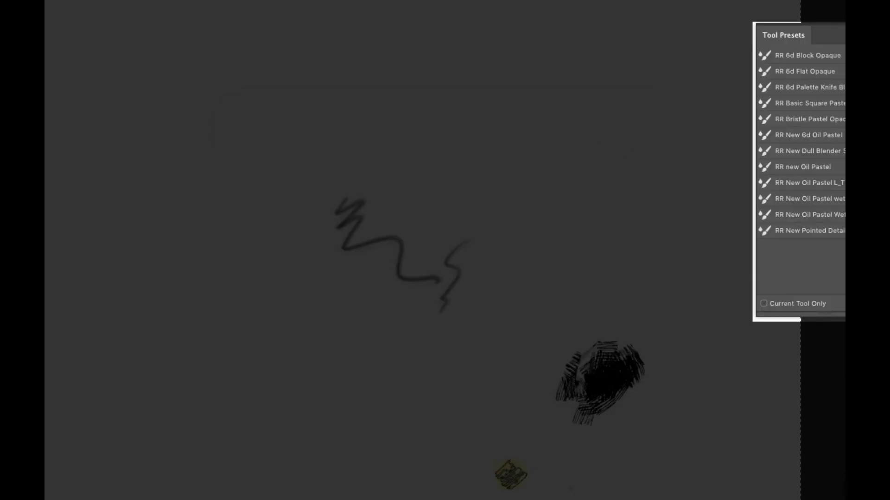